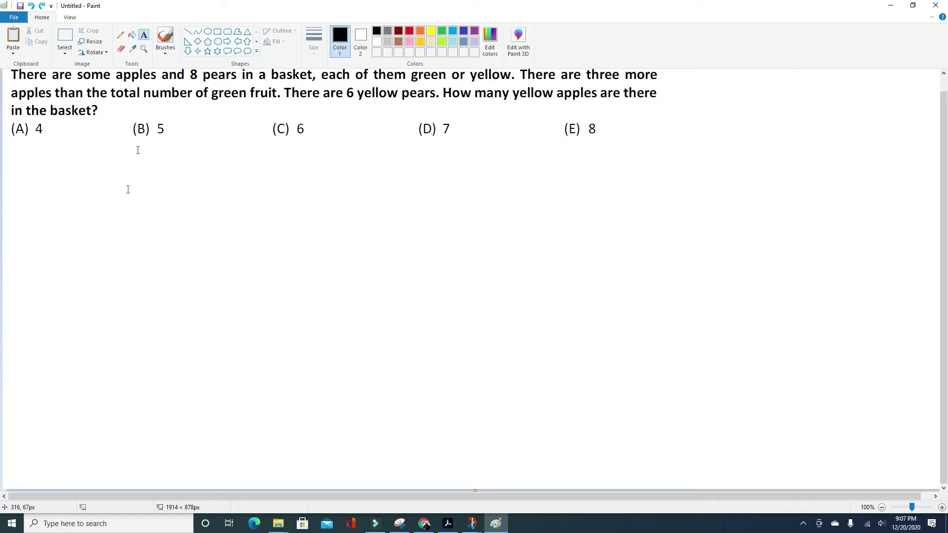
- Add a text box below the answer choices with the first line '8-6=2 green', then start a new line
{"action": "left_click", "coordinate": [192, 221]}
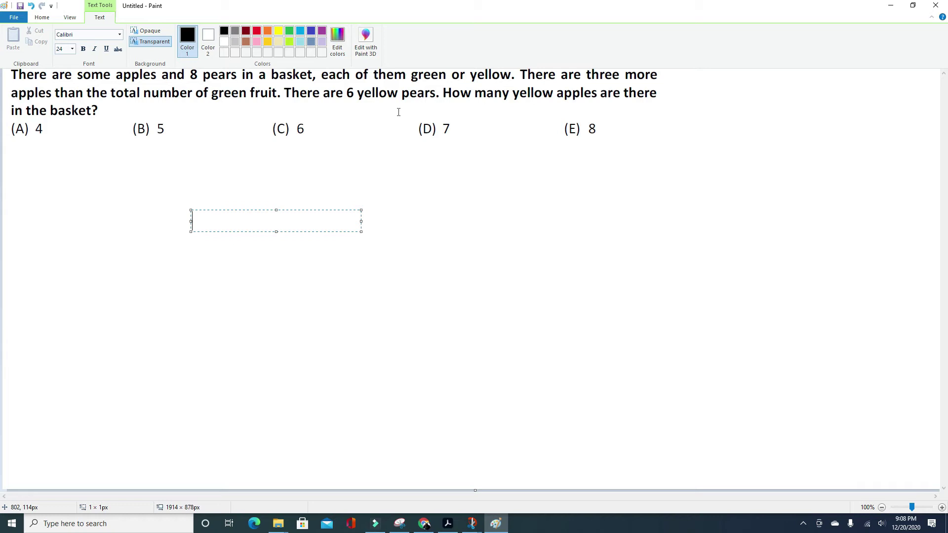
{"action": "type", "text": "8-"}
{"action": "type", "text": "6"}
{"action": "type", "text": "=2"}
{"action": "type", "text": " green"}
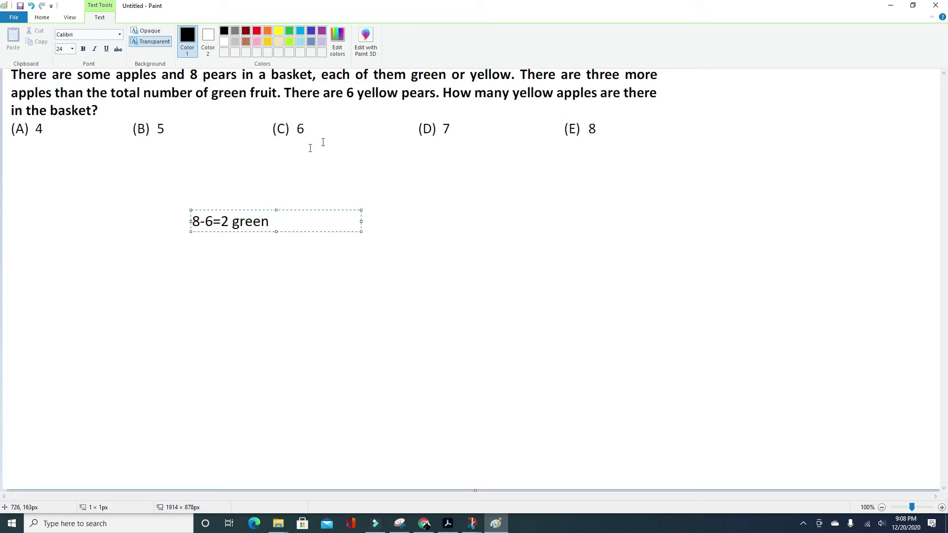
{"action": "key", "text": "Return"}
- Write the second line '2+x=greenfruit' and begin the third line with '5+x'
{"action": "type", "text": "2"}
{"action": "type", "text": "+x"}
{"action": "type", "text": "=g"}
{"action": "type", "text": "reen"}
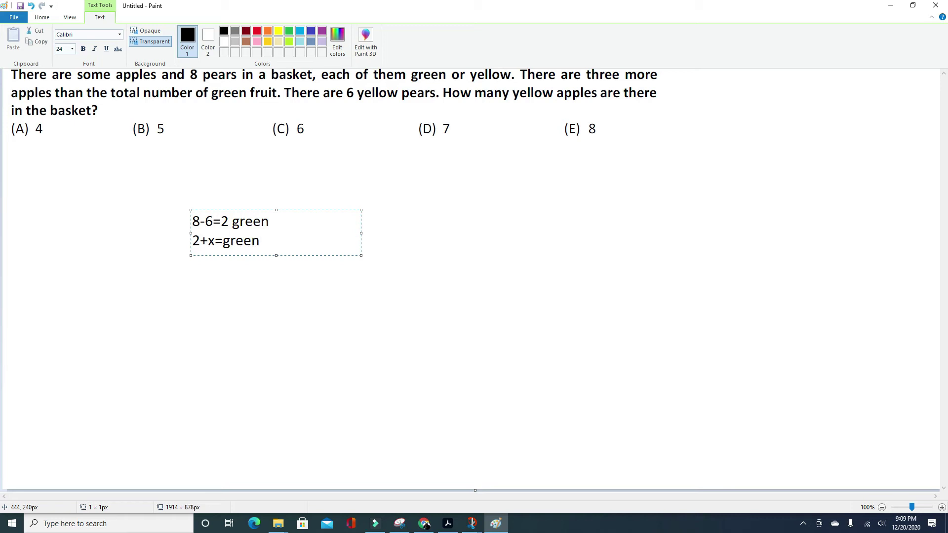
{"action": "type", "text": "fruit"}
{"action": "key", "text": "Return"}
{"action": "type", "text": "5+x"}
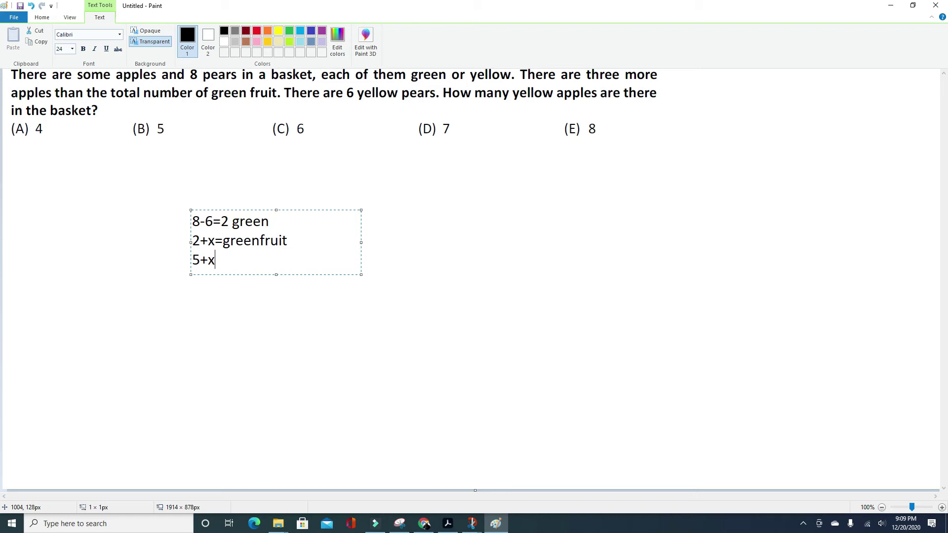
- Complete line three as '5+x=apples' and write line four as '5+x-x=5'
{"action": "type", "text": "="}
{"action": "type", "text": "apples"}
{"action": "key", "text": "Return"}
{"action": "type", "text": "5"}
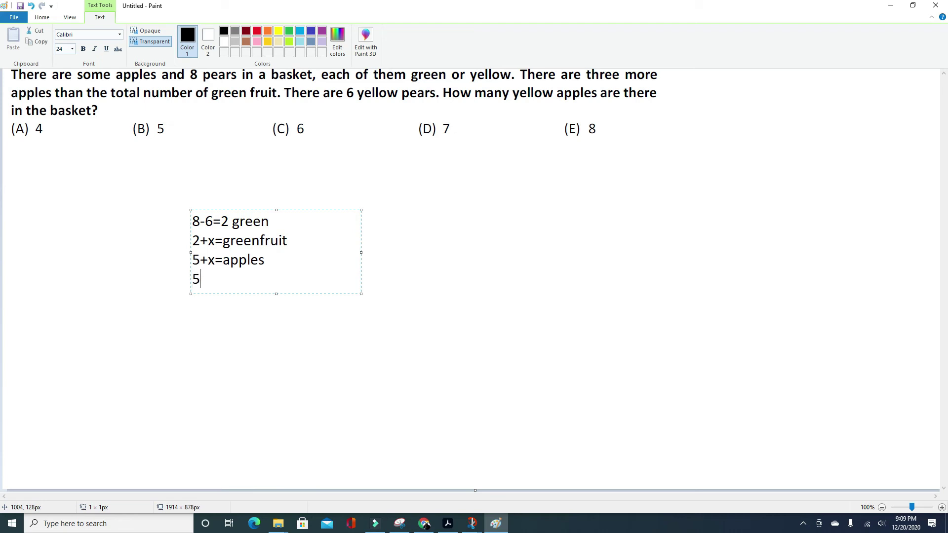
{"action": "type", "text": "+x"}
{"action": "type", "text": "-x=5"}
- Write the fifth line '5=yellow apples', correcting the mistyped digits
{"action": "key", "text": "Return"}
{"action": "type", "text": "5"}
{"action": "key", "text": "BackSpace"}
{"action": "type", "text": "4"}
{"action": "key", "text": "BackSpace"}
{"action": "type", "text": "5="}
{"action": "type", "text": "ye"}
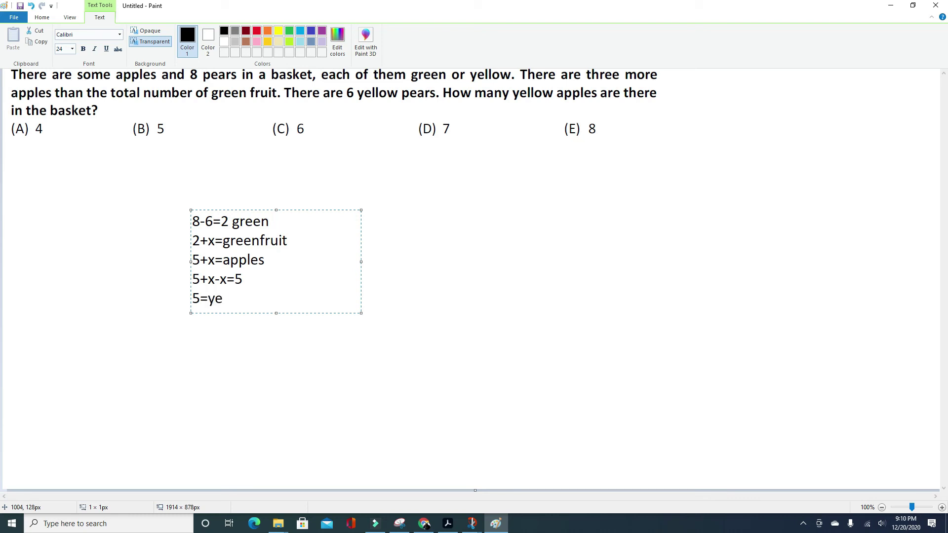
{"action": "type", "text": "llow ap"}
{"action": "type", "text": "ples"}
- Fix the typed working on the canvas and circle answer (B) 5 with the Pencil
{"action": "left_click", "coordinate": [157, 200]}
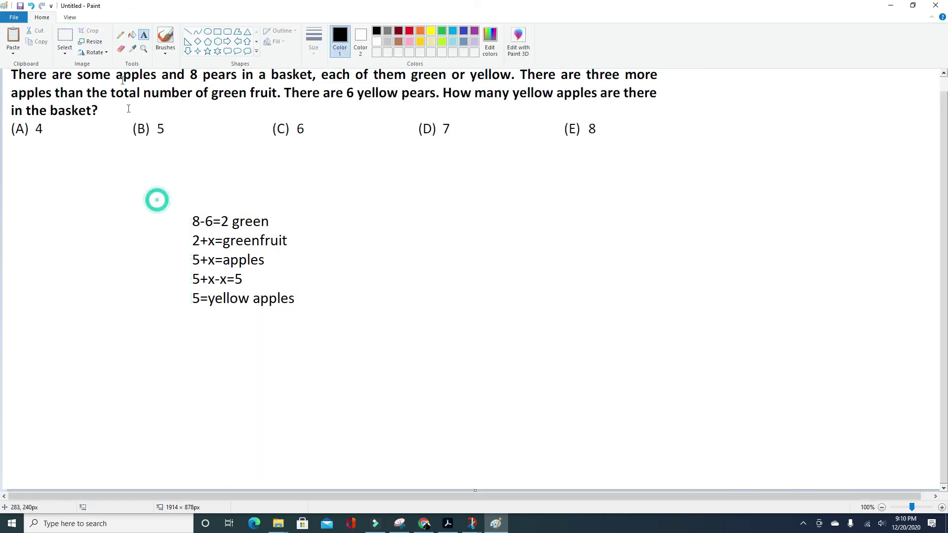
{"action": "left_click", "coordinate": [120, 35]}
{"action": "mouse_move", "coordinate": [161, 118]}
{"action": "left_mouse_down"}
{"action": "mouse_move", "coordinate": [153, 113]}
{"action": "mouse_move", "coordinate": [132, 128]}
{"action": "mouse_move", "coordinate": [157, 135]}
{"action": "mouse_move", "coordinate": [170, 125]}
{"action": "mouse_move", "coordinate": [163, 118]}
{"action": "left_mouse_up"}
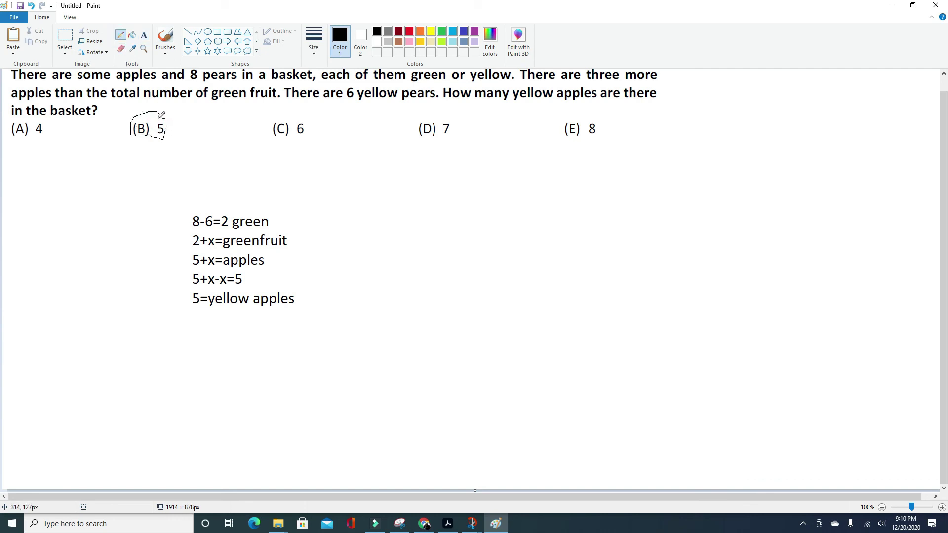